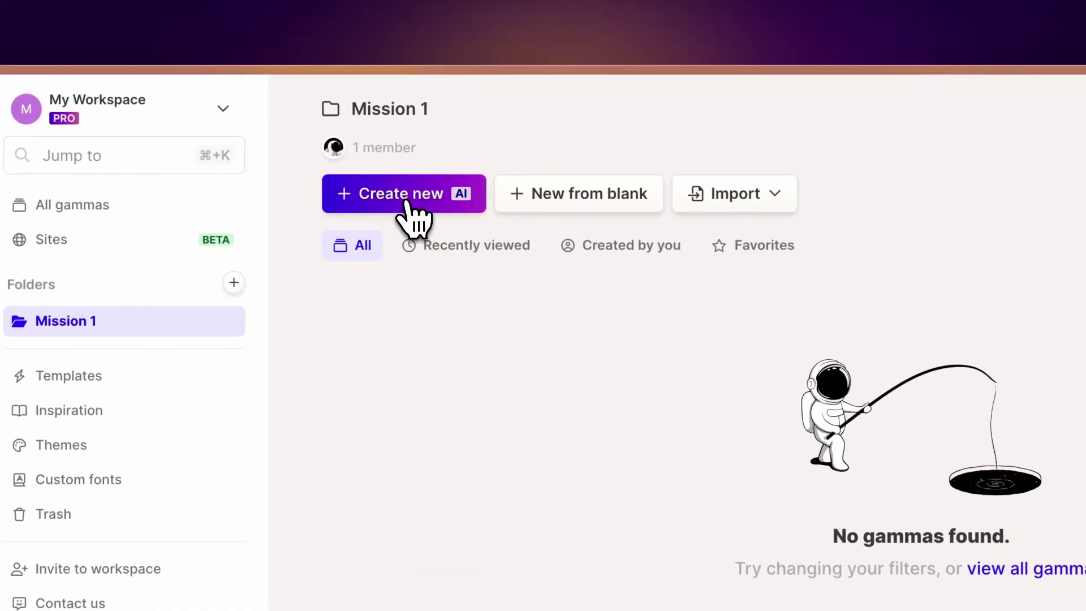
- Start an AI Generate gamma as a 10-card Presentation, after previewing Document and Webpage
{"action": "left_click", "coordinate": [362, 129]}
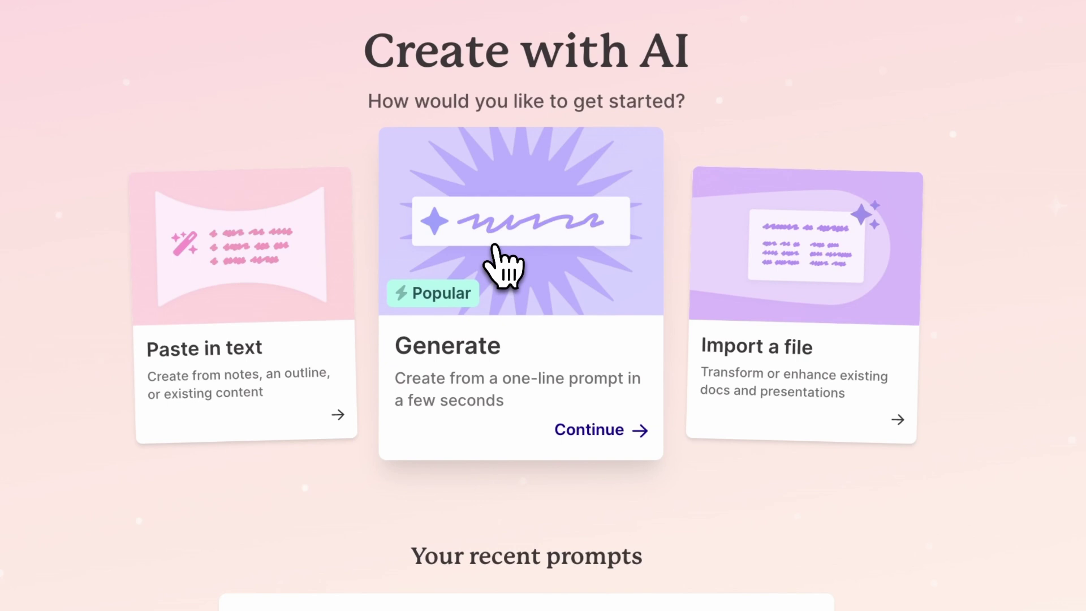
{"action": "left_click", "coordinate": [501, 262]}
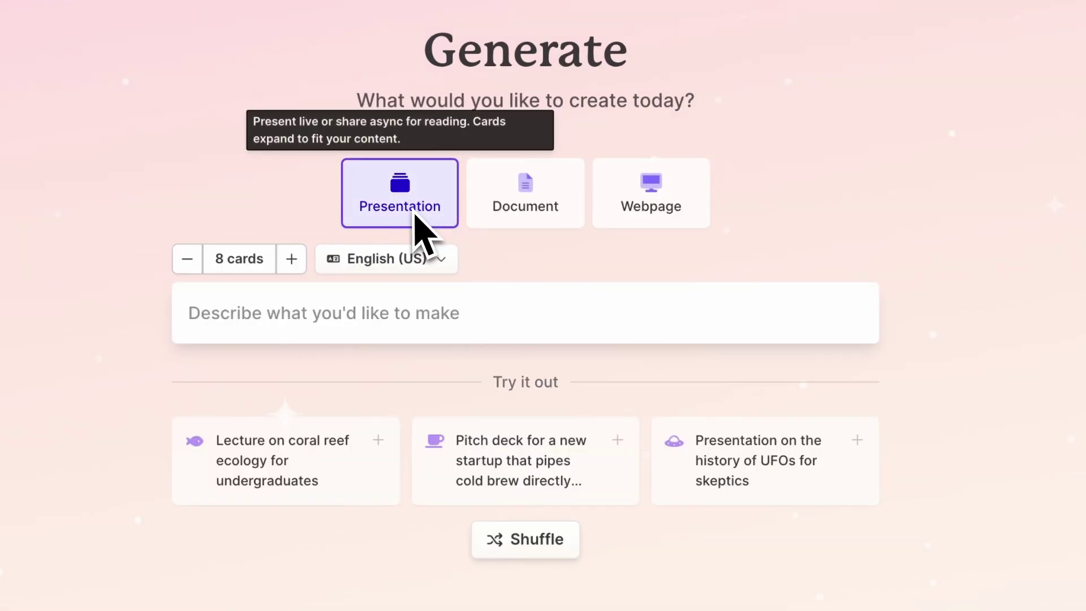
{"action": "left_click", "coordinate": [512, 210]}
{"action": "left_click", "coordinate": [633, 204]}
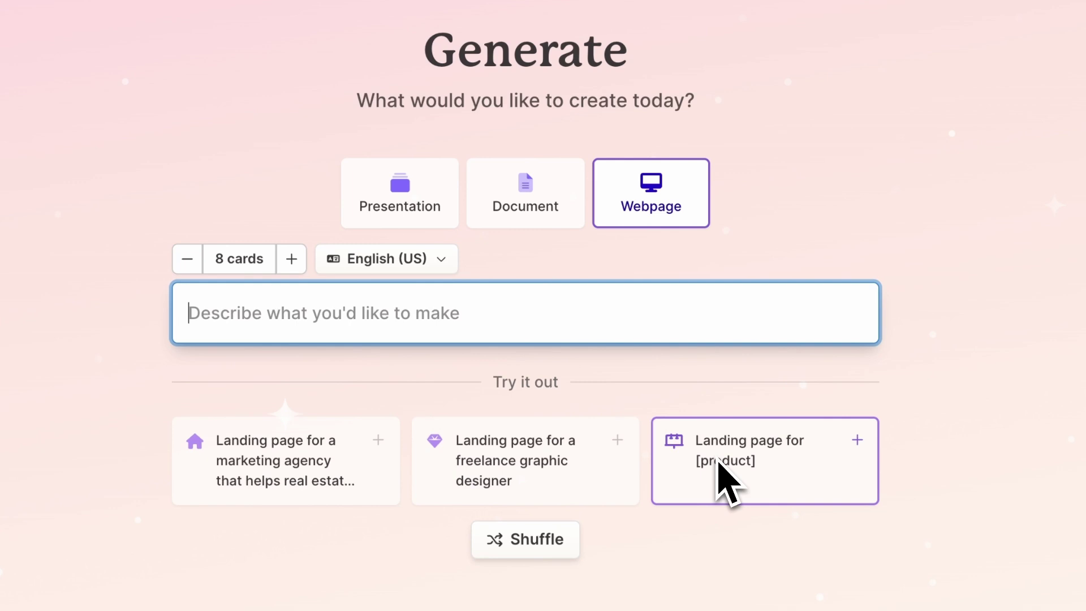
{"action": "left_click", "coordinate": [419, 199]}
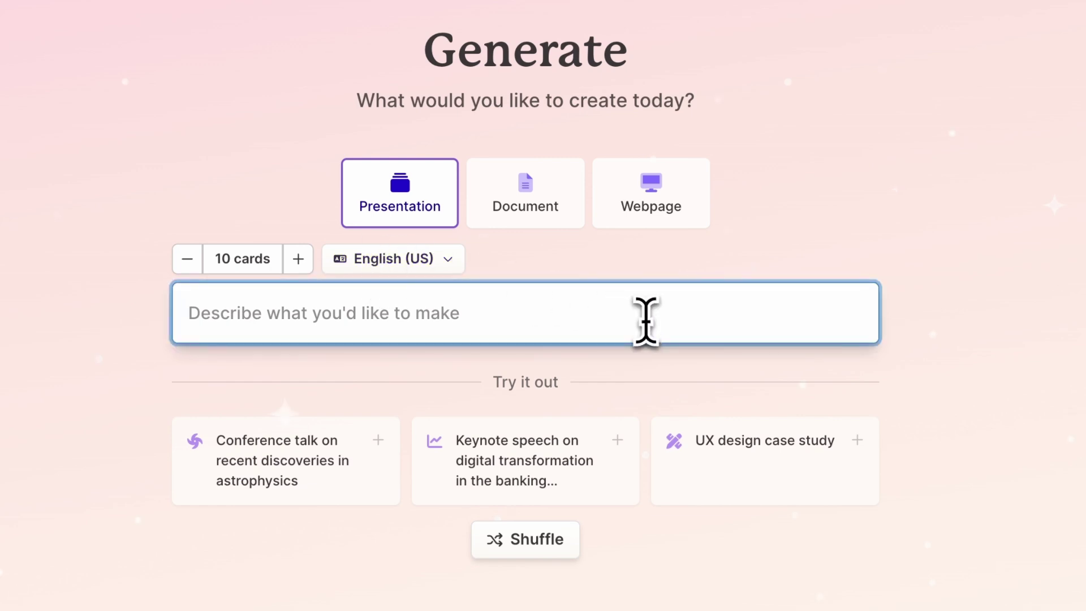
- Paste the drone delivery pitch deck prompt and generate a 10-card outline
{"action": "type", "text": "A pitch deck presentation for a drone delivery company"}
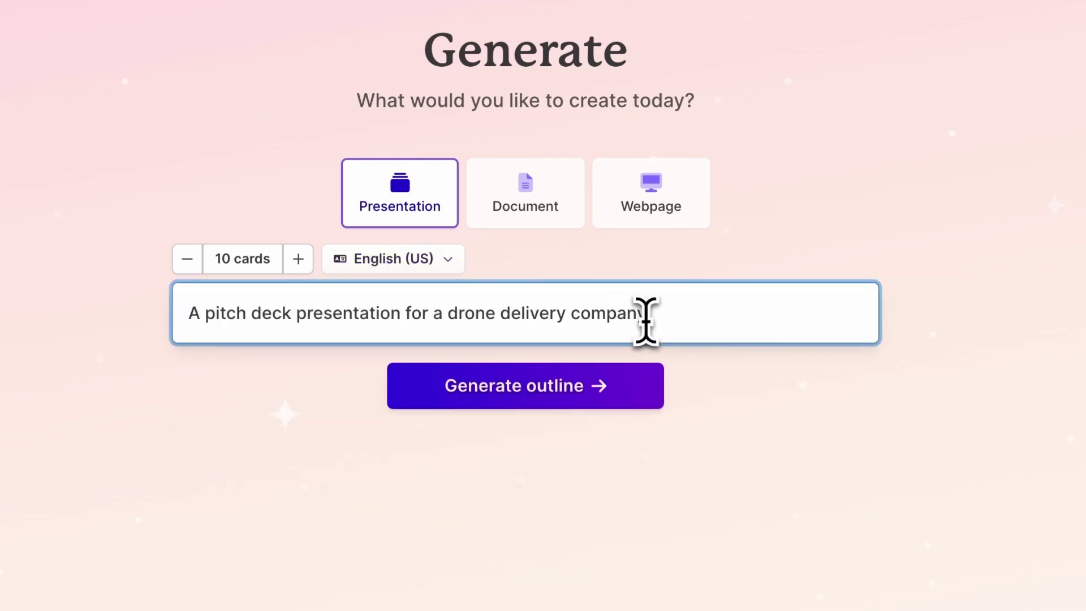
{"action": "left_click", "coordinate": [610, 362]}
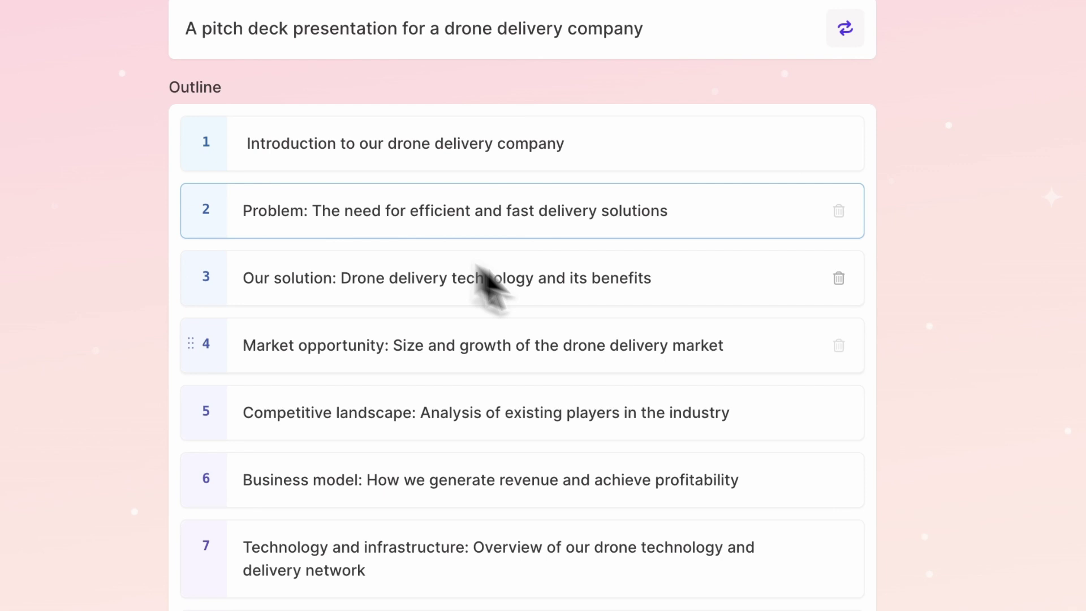
- Delete the Competitive landscape card, set text to Brief and images to Generate images with AI
{"action": "left_click", "coordinate": [839, 413]}
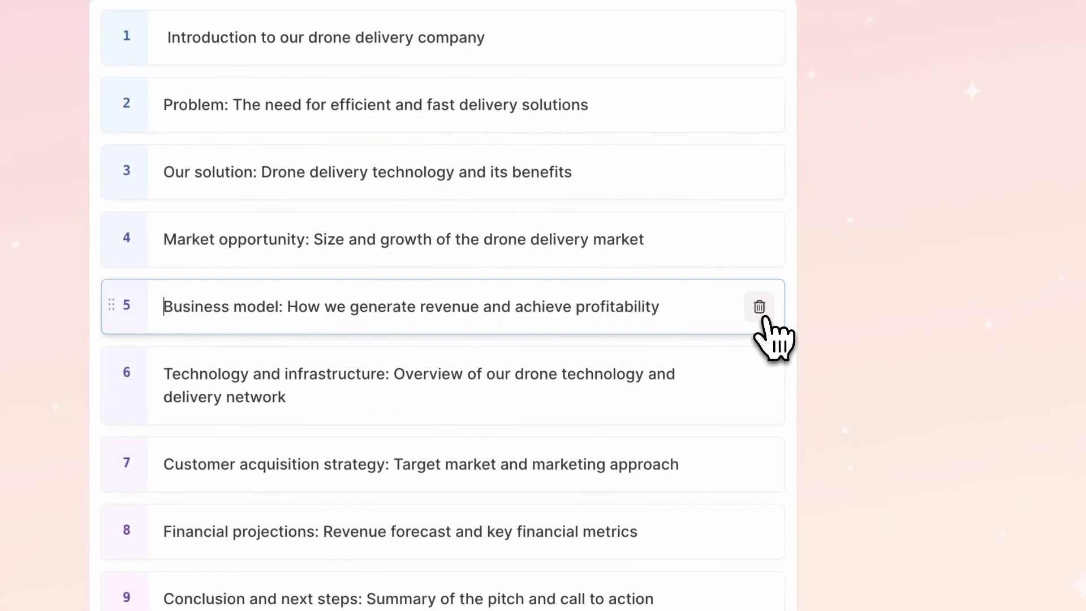
{"action": "scroll", "coordinate": [765, 319], "scroll_direction": "down", "scroll_amount": 8}
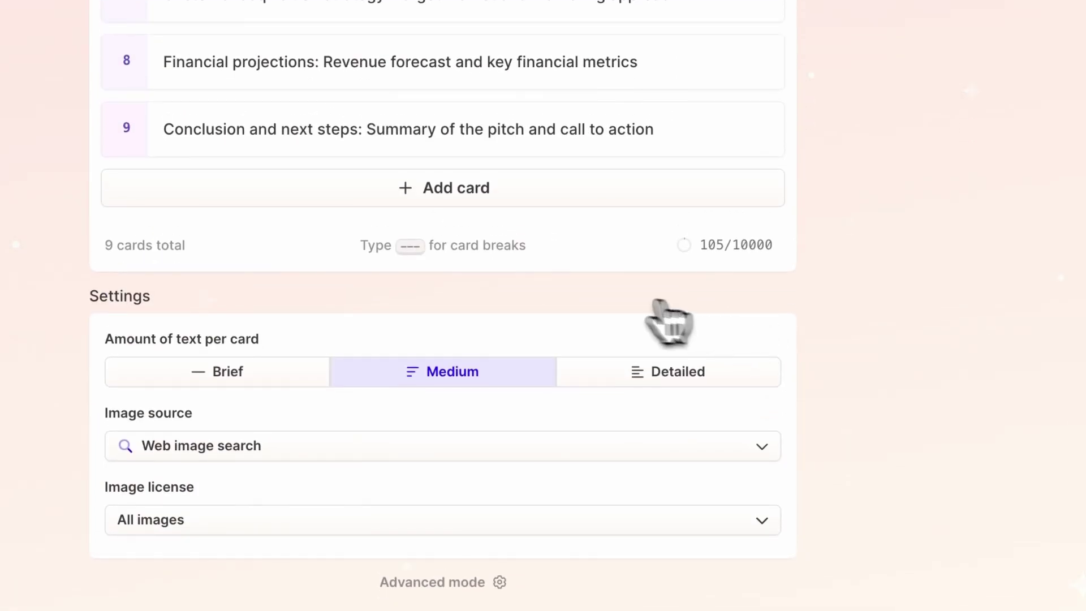
{"action": "left_click", "coordinate": [277, 369]}
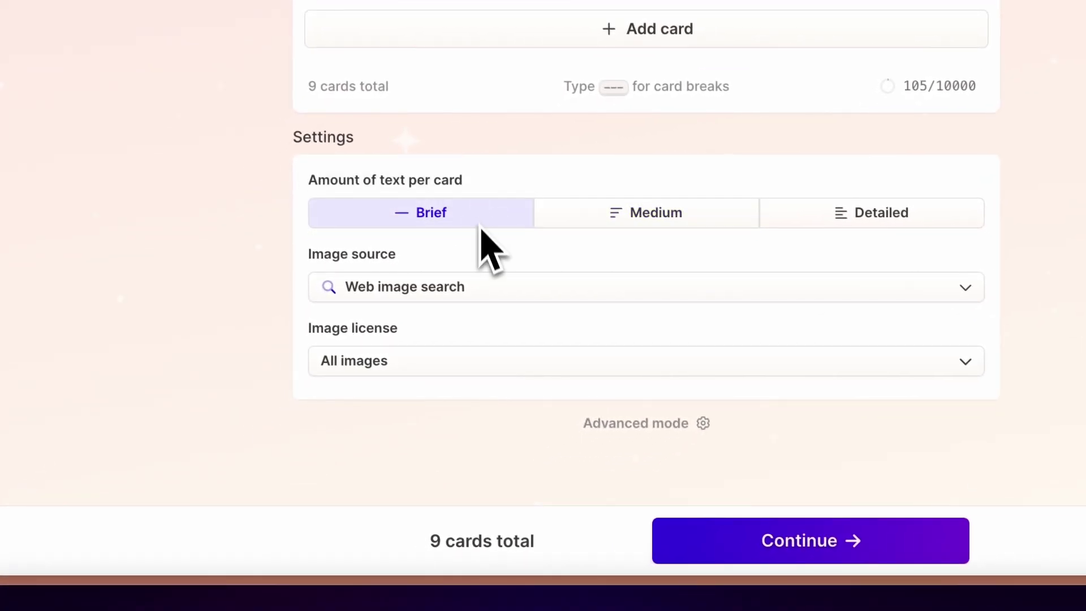
{"action": "left_click", "coordinate": [485, 290]}
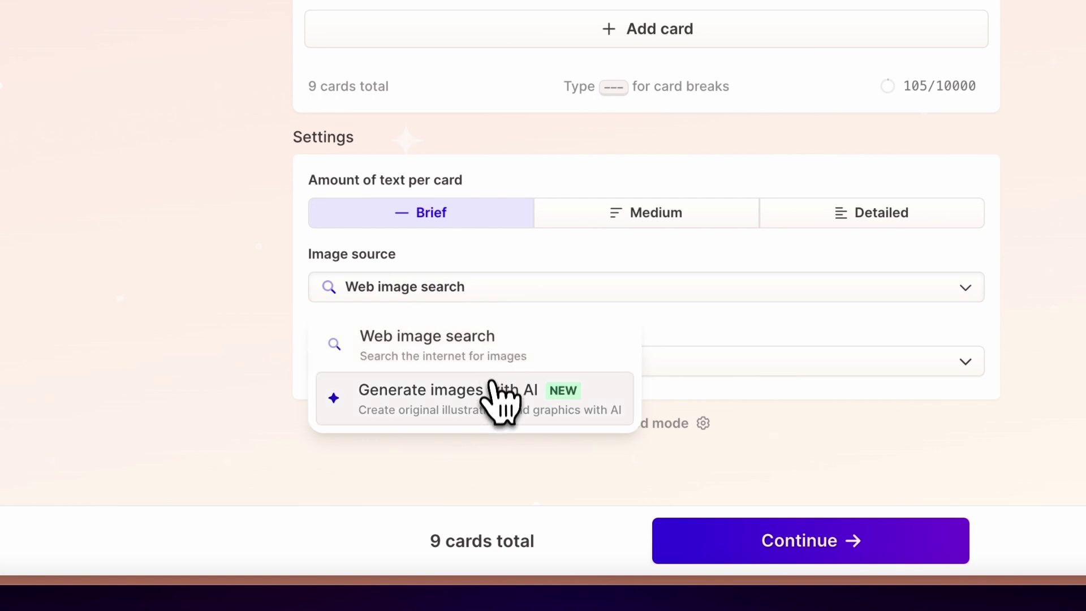
{"action": "left_click", "coordinate": [491, 406]}
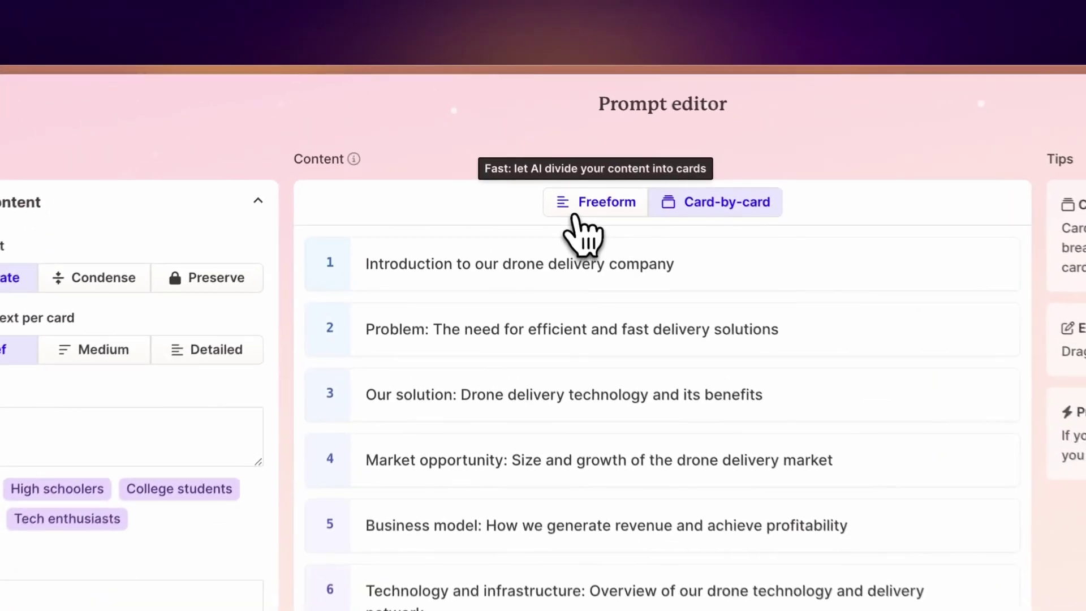
- Aim the outline at business professionals with a professional, persuasive tone
{"action": "left_click", "coordinate": [574, 214]}
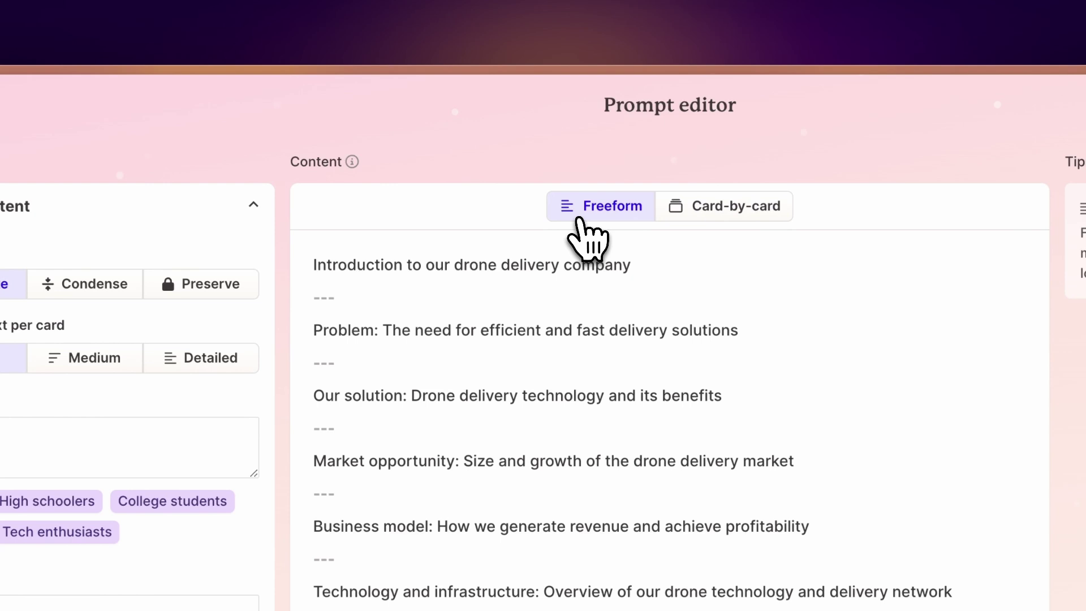
{"action": "left_click", "coordinate": [704, 217]}
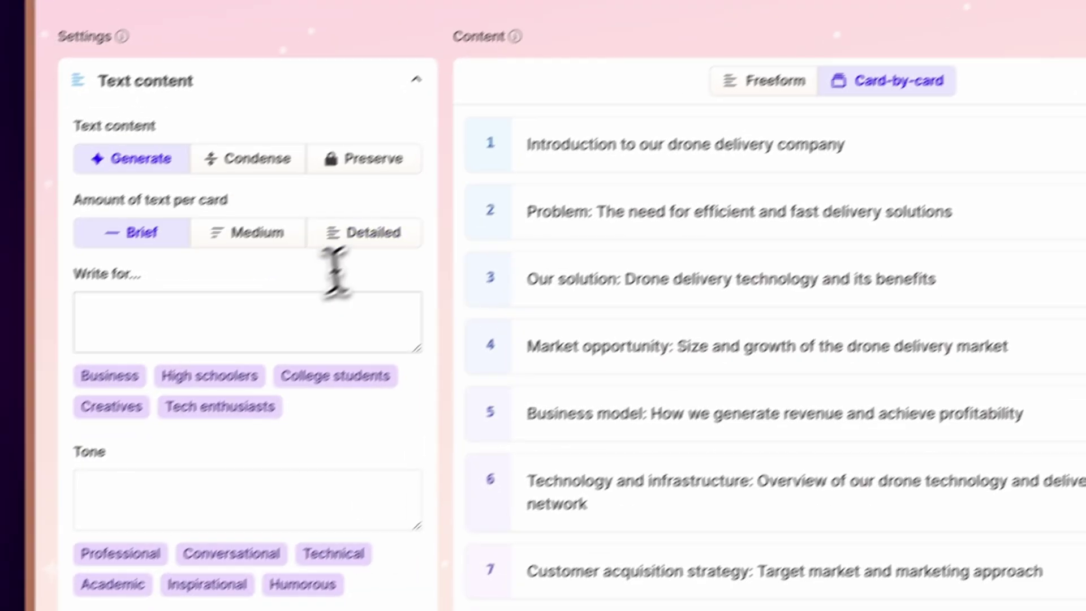
{"action": "left_click", "coordinate": [125, 429]}
{"action": "left_click", "coordinate": [161, 344]}
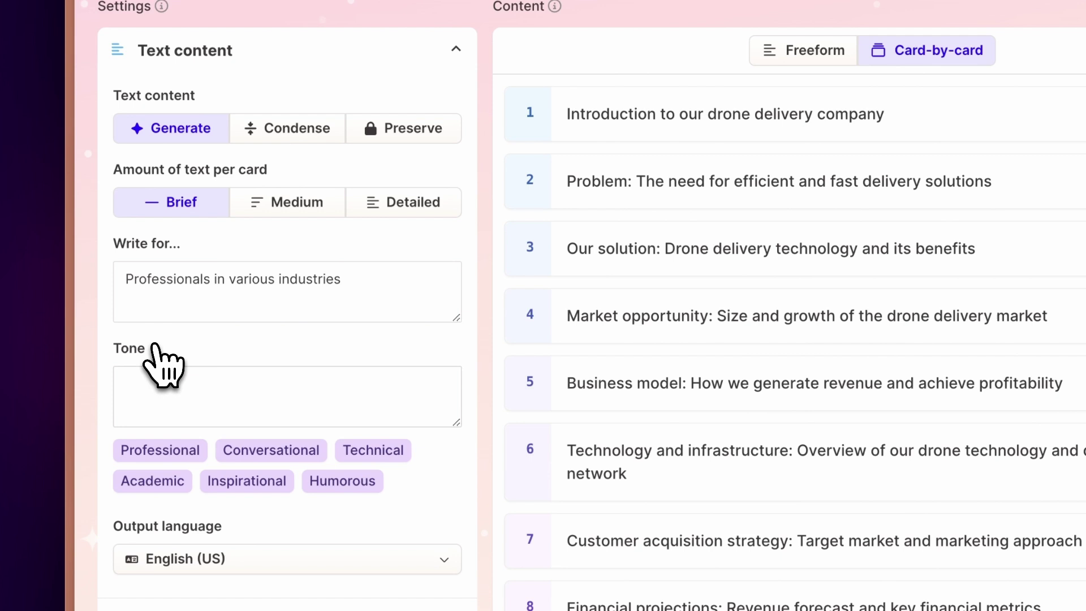
{"action": "left_click", "coordinate": [154, 452]}
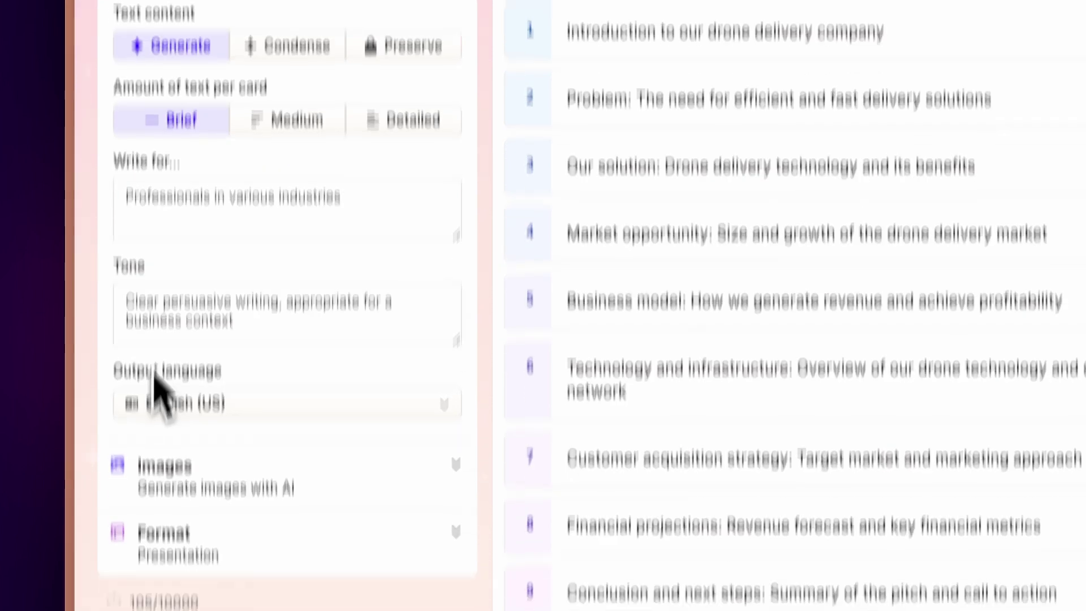
- Keep the output language as English (US)
{"action": "left_click", "coordinate": [178, 486]}
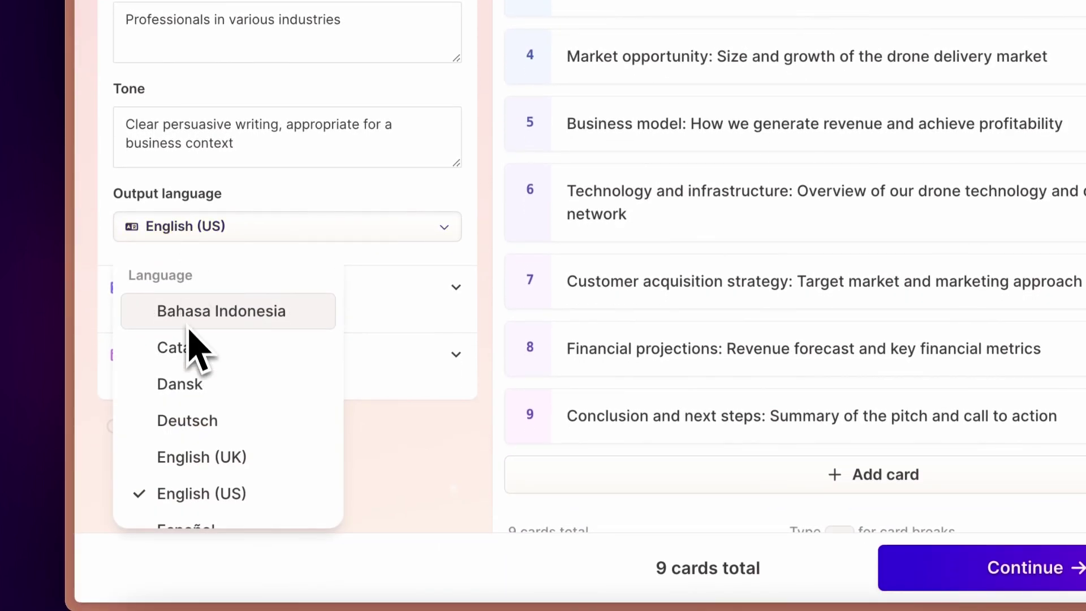
{"action": "scroll", "coordinate": [190, 333], "scroll_direction": "down", "scroll_amount": 6}
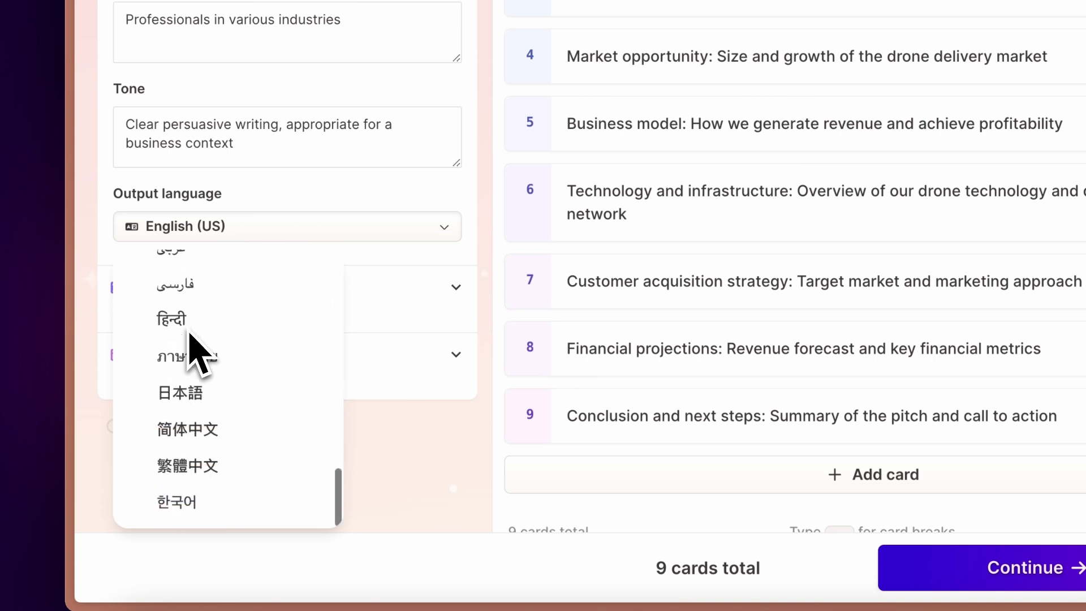
{"action": "left_click", "coordinate": [384, 424]}
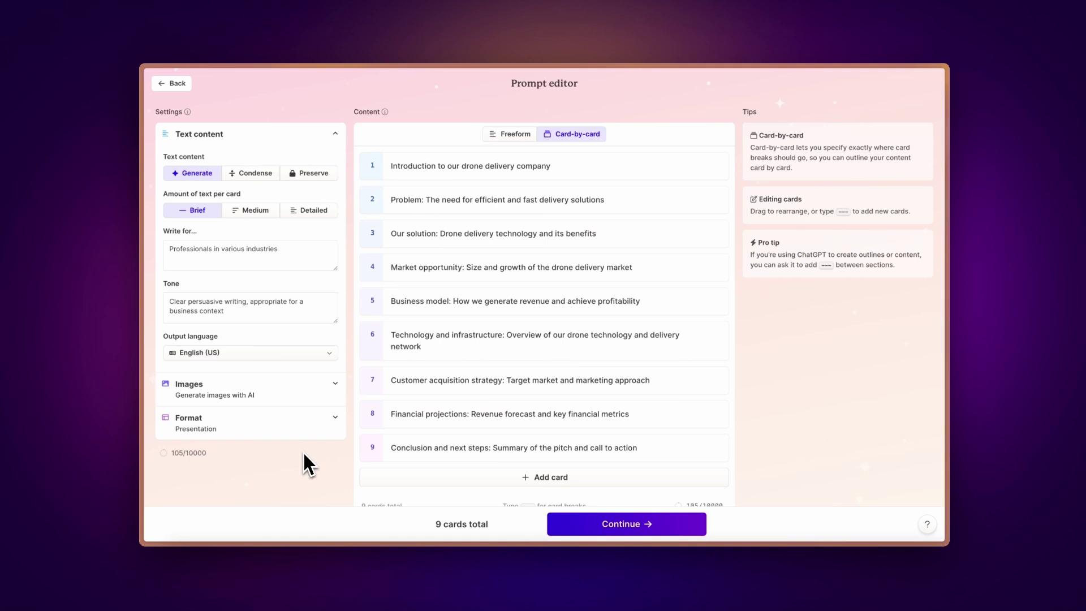
- Pick the Velvet Tides theme over Flamingo and Mocha and generate the deck
{"action": "left_click", "coordinate": [591, 524]}
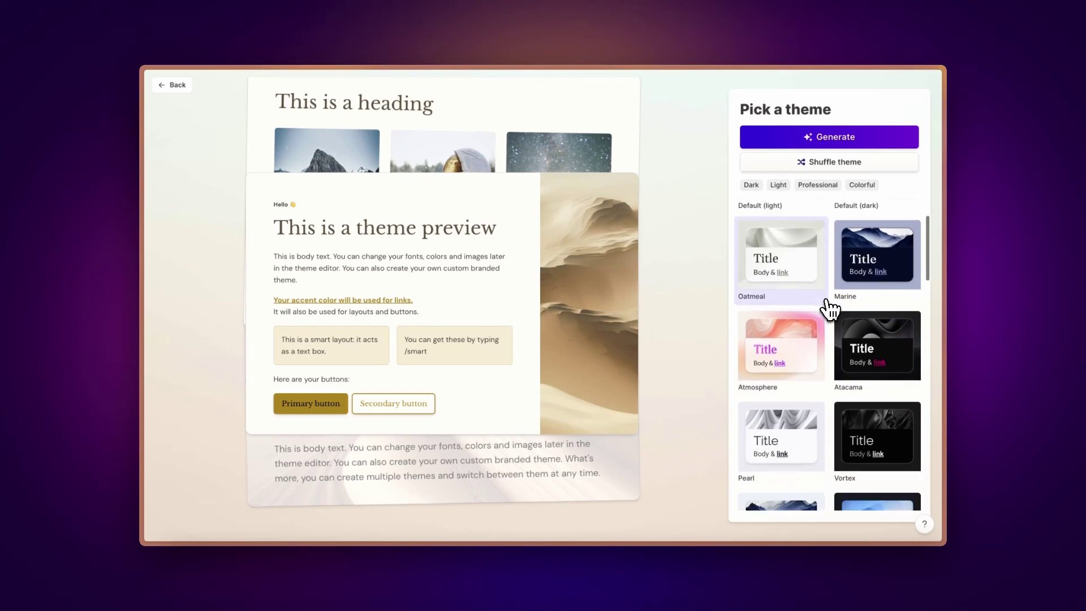
{"action": "scroll", "coordinate": [828, 309], "scroll_direction": "down", "scroll_amount": 4}
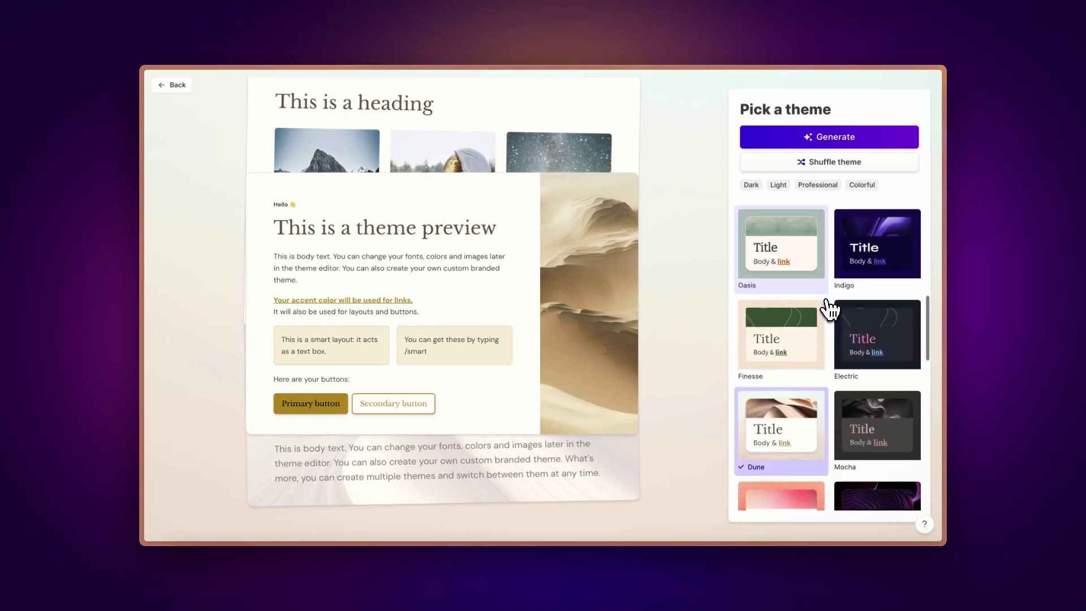
{"action": "left_click", "coordinate": [822, 310]}
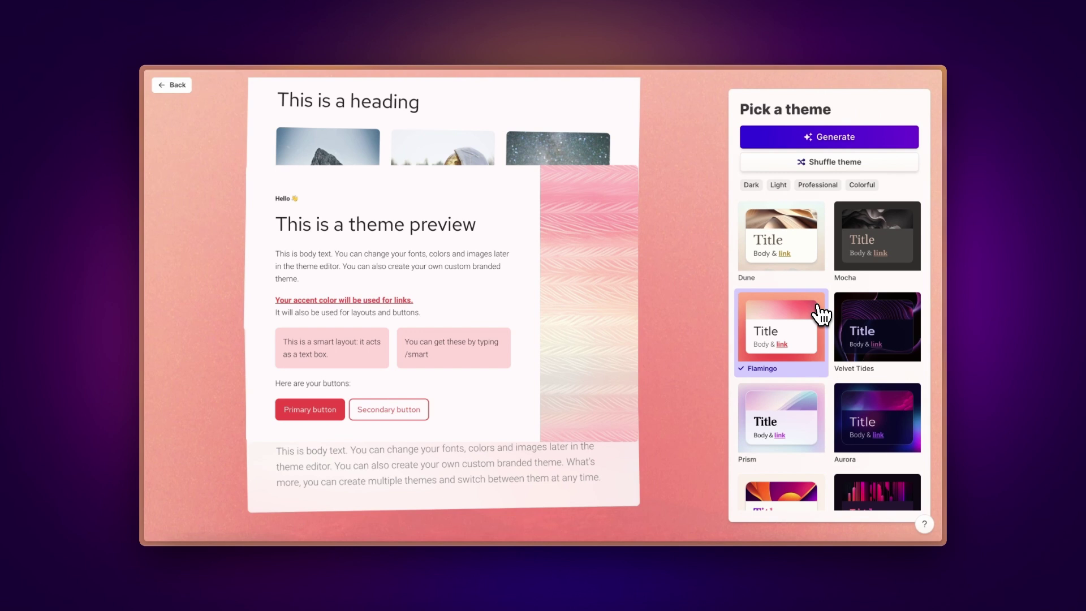
{"action": "left_click", "coordinate": [869, 260]}
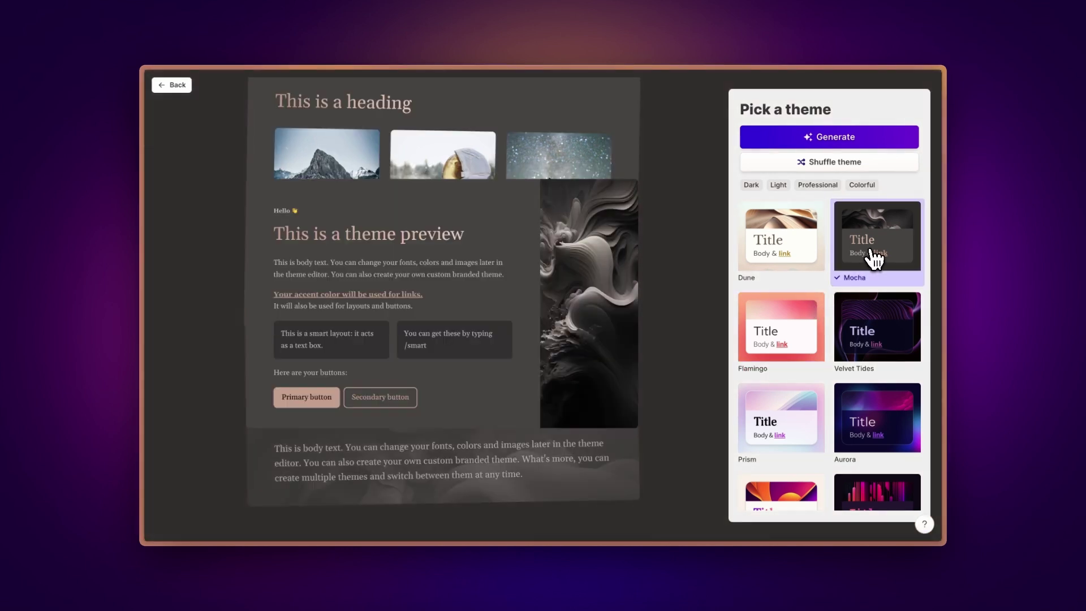
{"action": "left_click", "coordinate": [877, 323]}
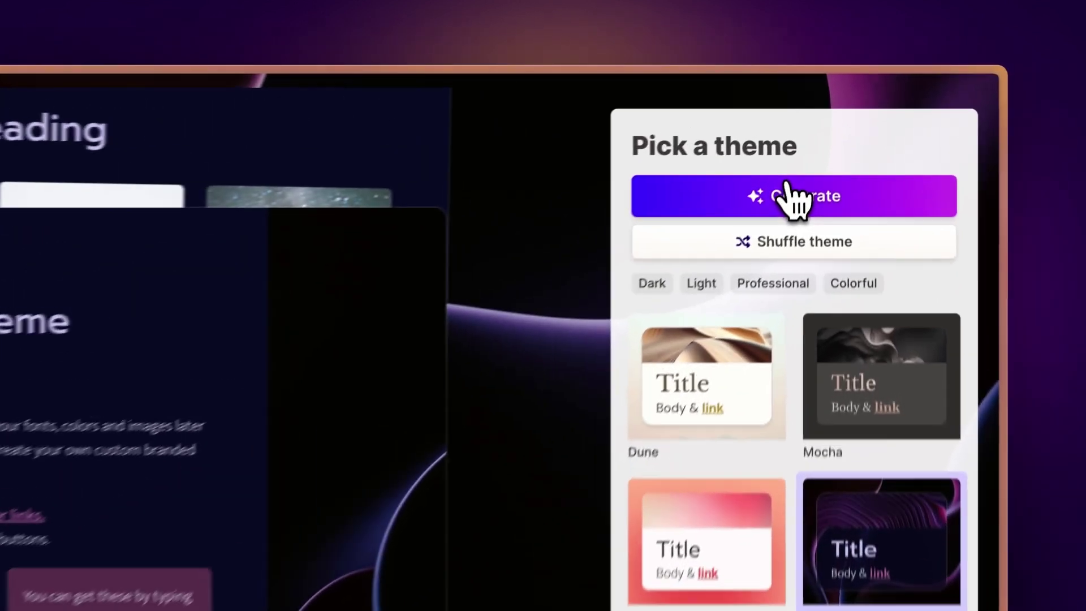
{"action": "left_click", "coordinate": [826, 136]}
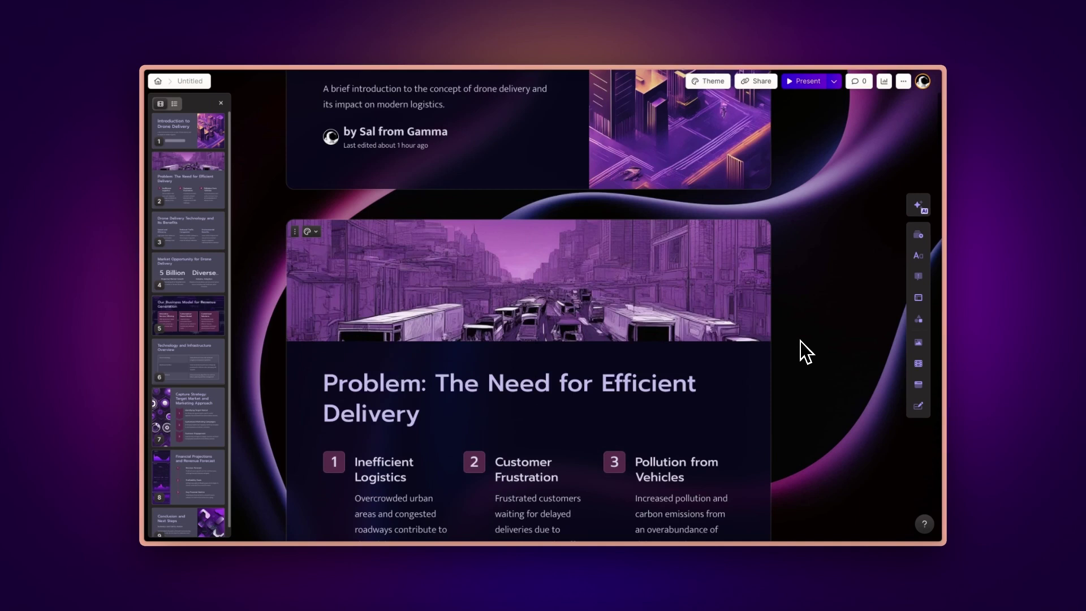
{"action": "scroll", "coordinate": [800, 341], "scroll_direction": "down", "scroll_amount": 2}
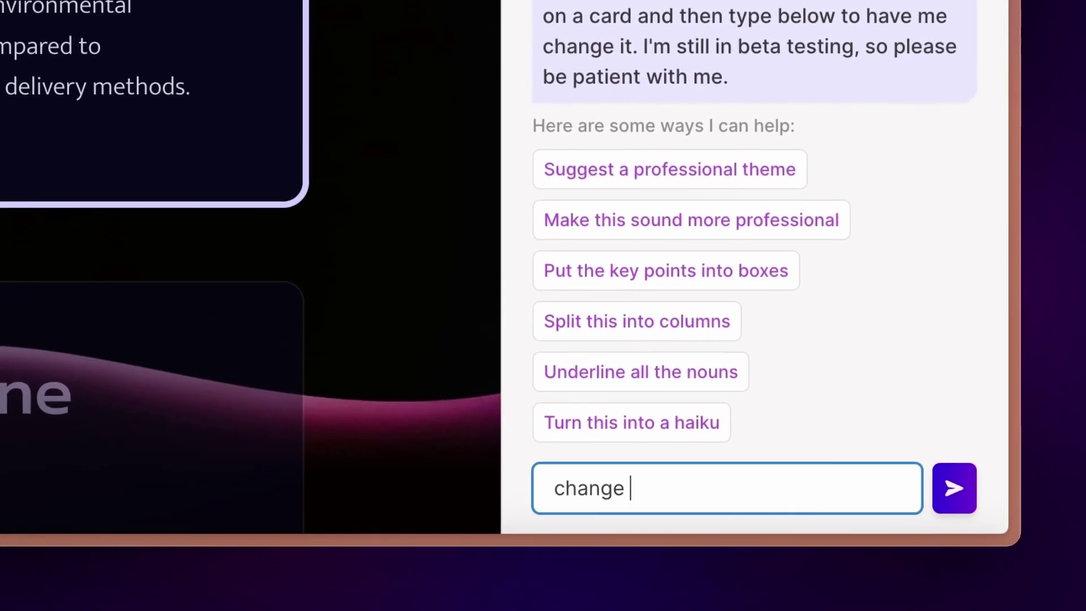
- Ask the AI chat to change the layout, accept the timeline, and close the chat
{"action": "key", "text": "Return"}
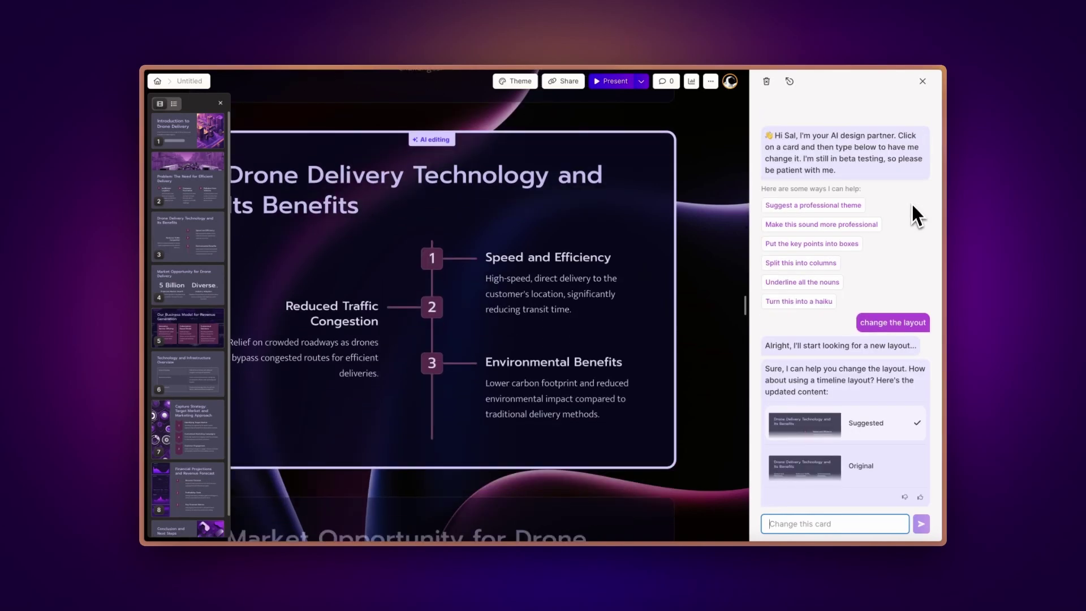
{"action": "left_click", "coordinate": [922, 82]}
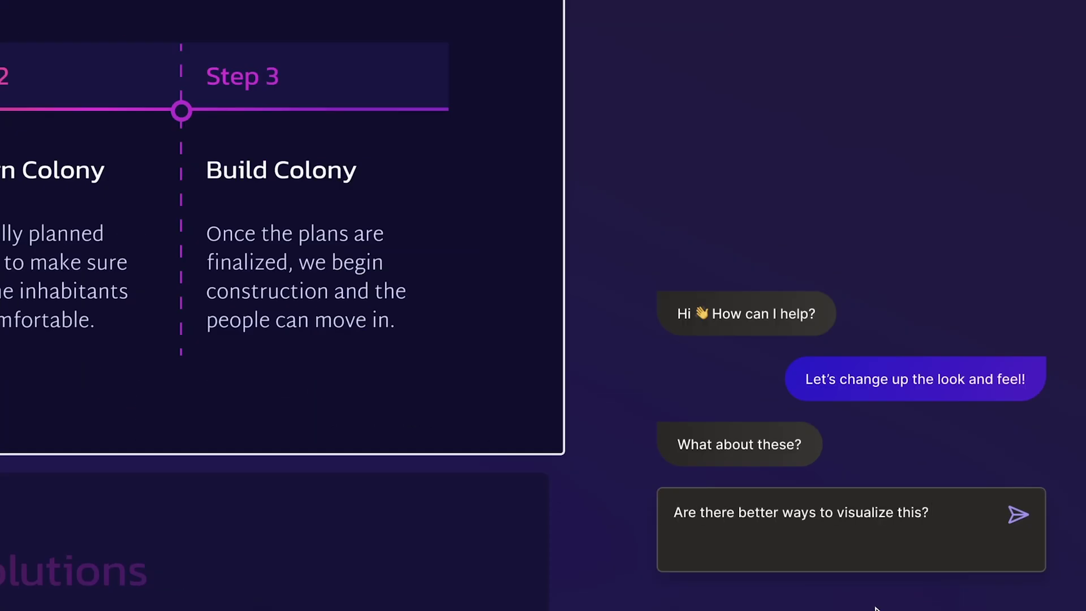
- Ask AI for better visuals, then turn the Challenges and solutions text into a formatted table
{"action": "key", "text": "Return"}
{"action": "scroll", "coordinate": [553, 484], "scroll_direction": "down", "scroll_amount": 5}
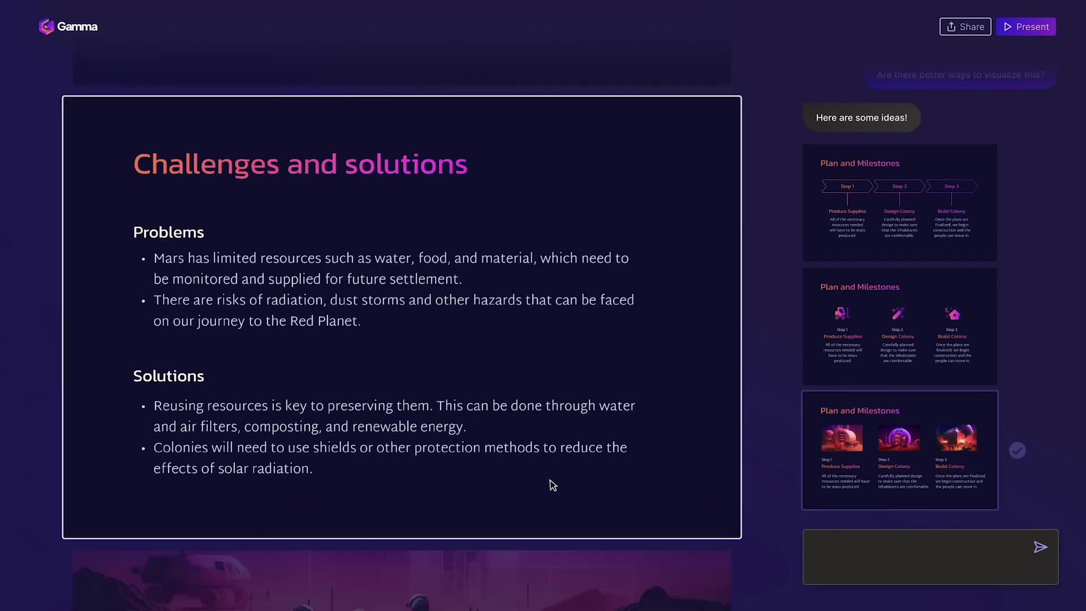
{"action": "left_click_drag", "start_coordinate": [552, 485], "coordinate": [132, 229]}
{"action": "type", "text": "Turn this into a table and format it"}
{"action": "key", "text": "Return"}
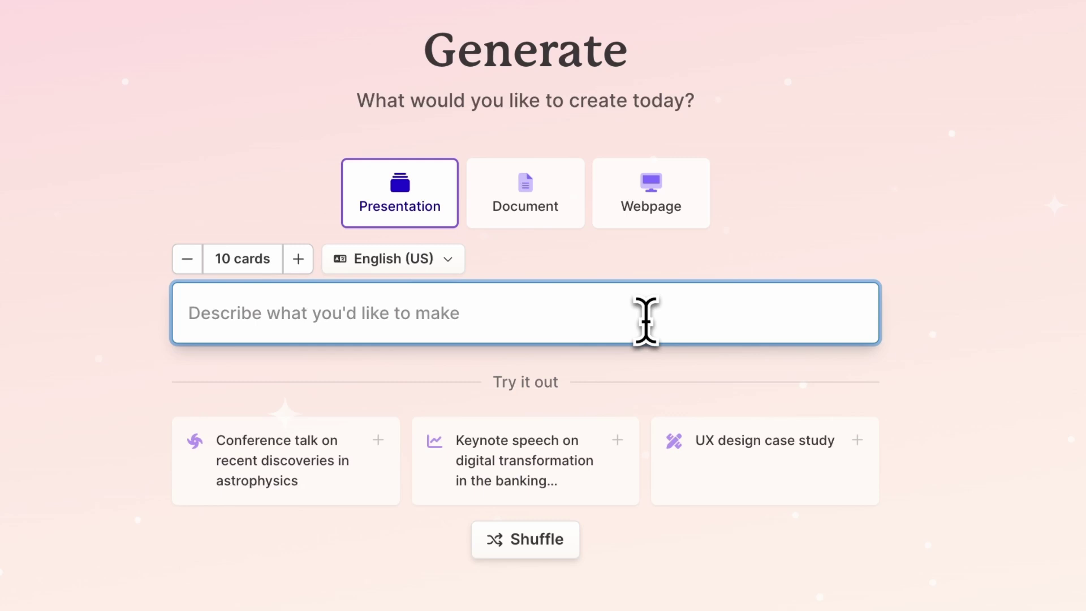
- Paste the drone delivery description and generate the outline and nine-card deck
{"action": "type", "text": "A pitch deck presentation for a drone delivery company"}
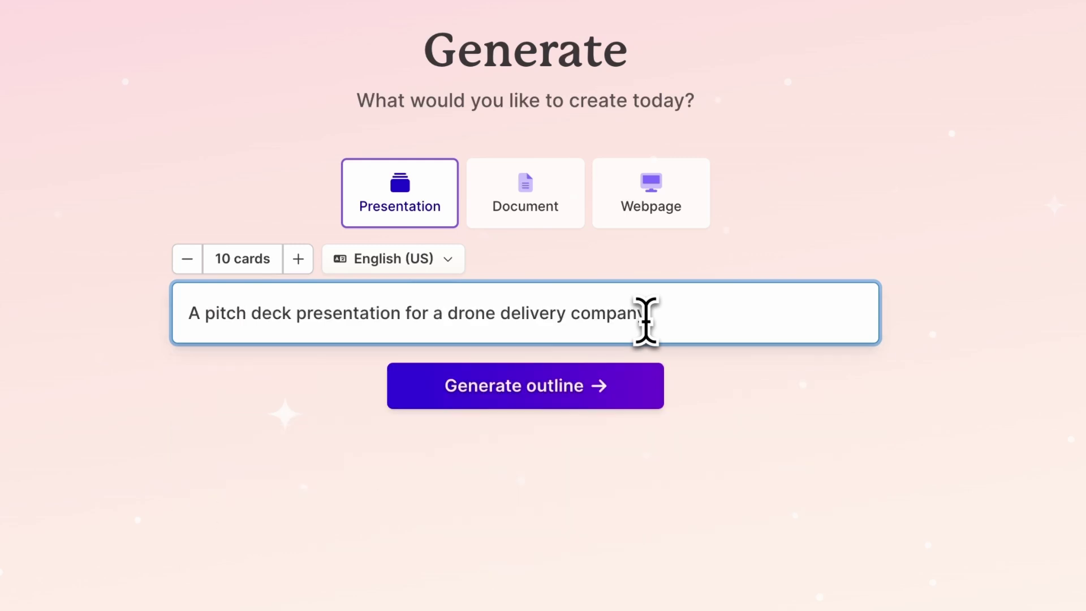
{"action": "left_click", "coordinate": [624, 374]}
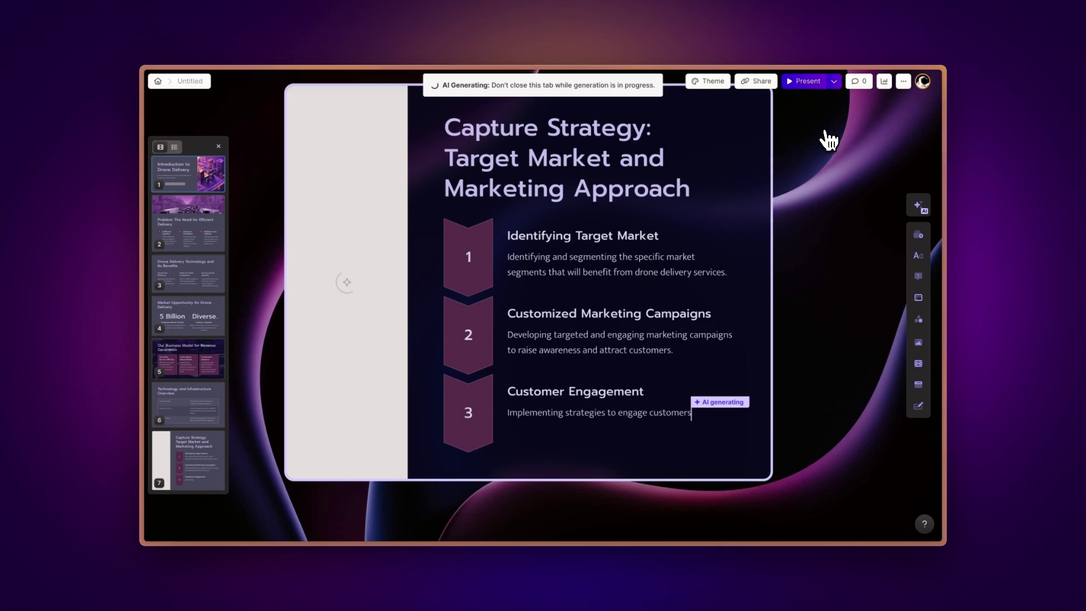
{"action": "scroll", "coordinate": [828, 138], "scroll_direction": "up", "scroll_amount": 15}
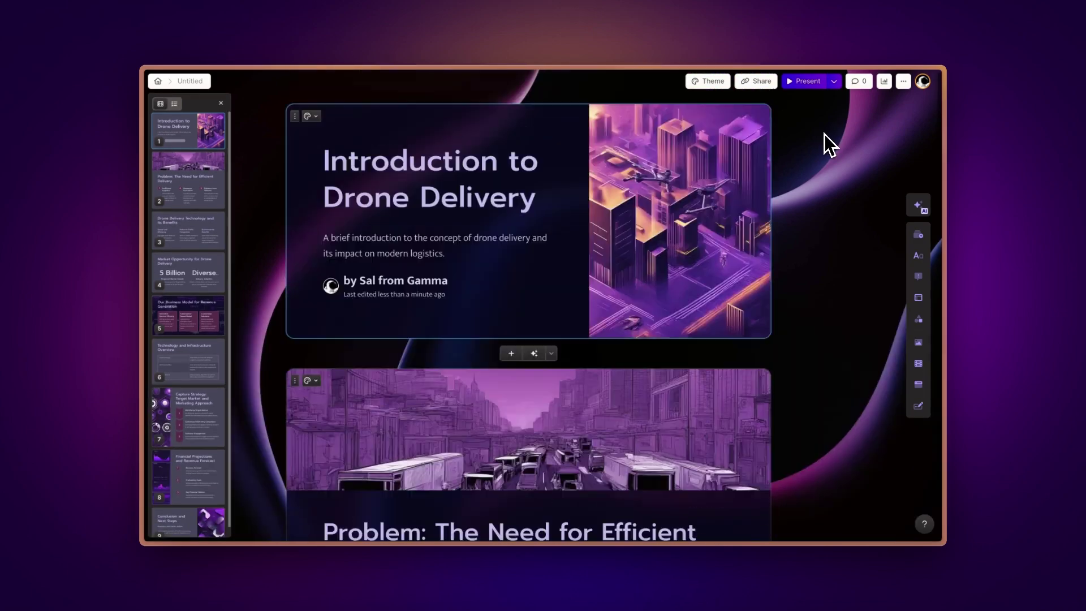